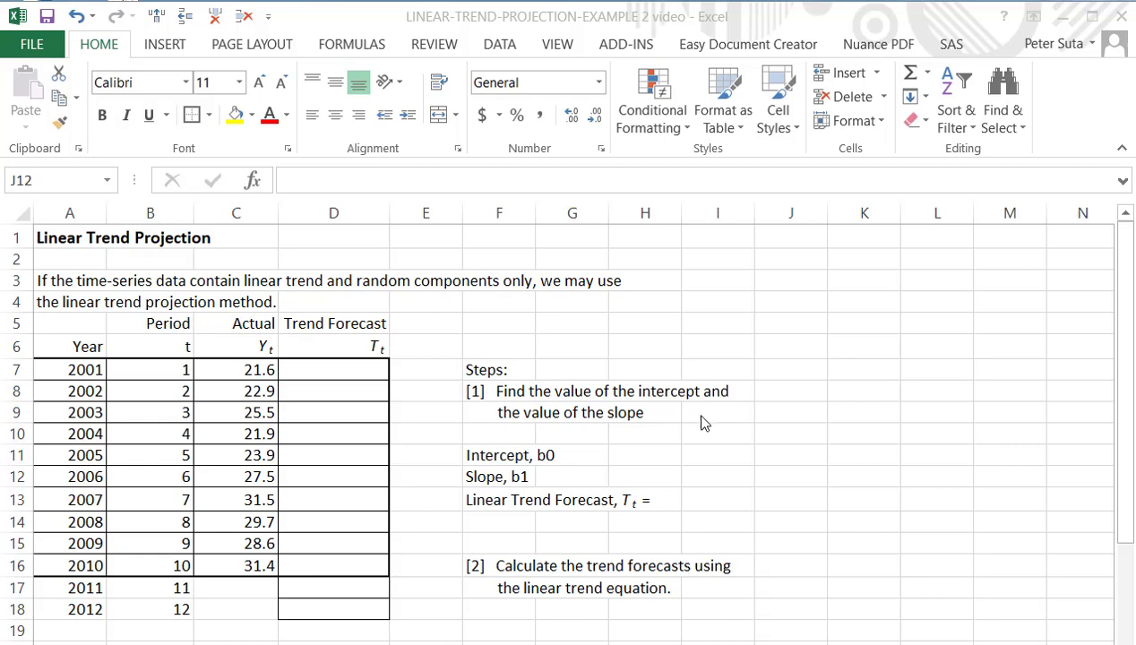
Calculate the intercept in H11 with =INTERCEPT(C7:C16,B7:B16), using Actual as the known y's and Period as the known x's.
left_click(634, 456)
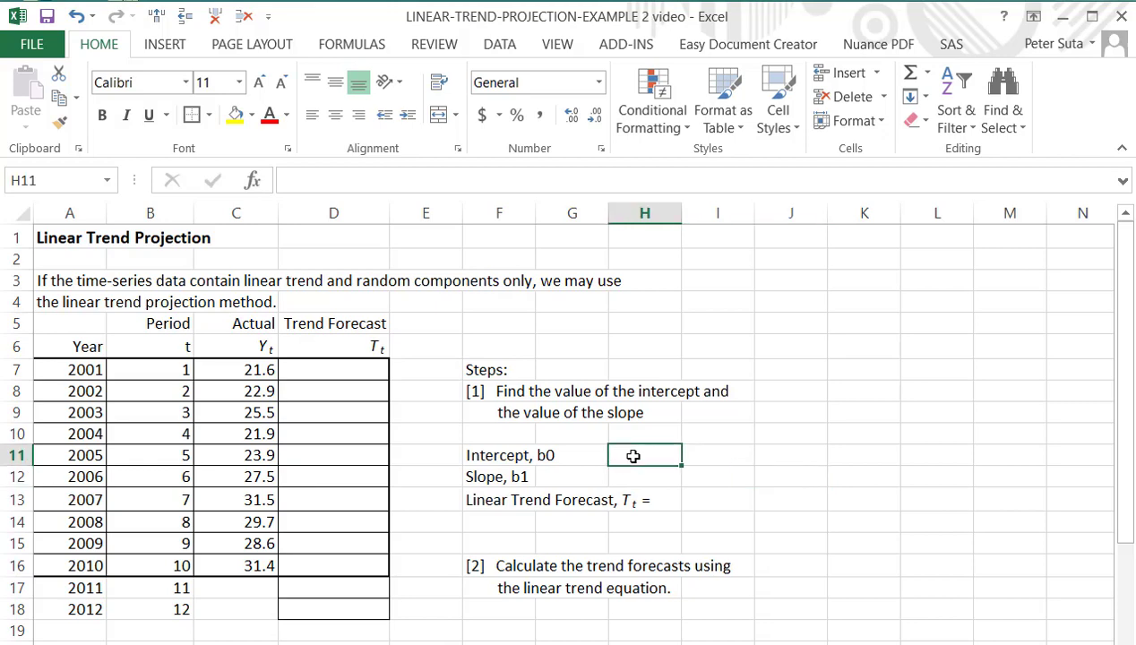
type("=")
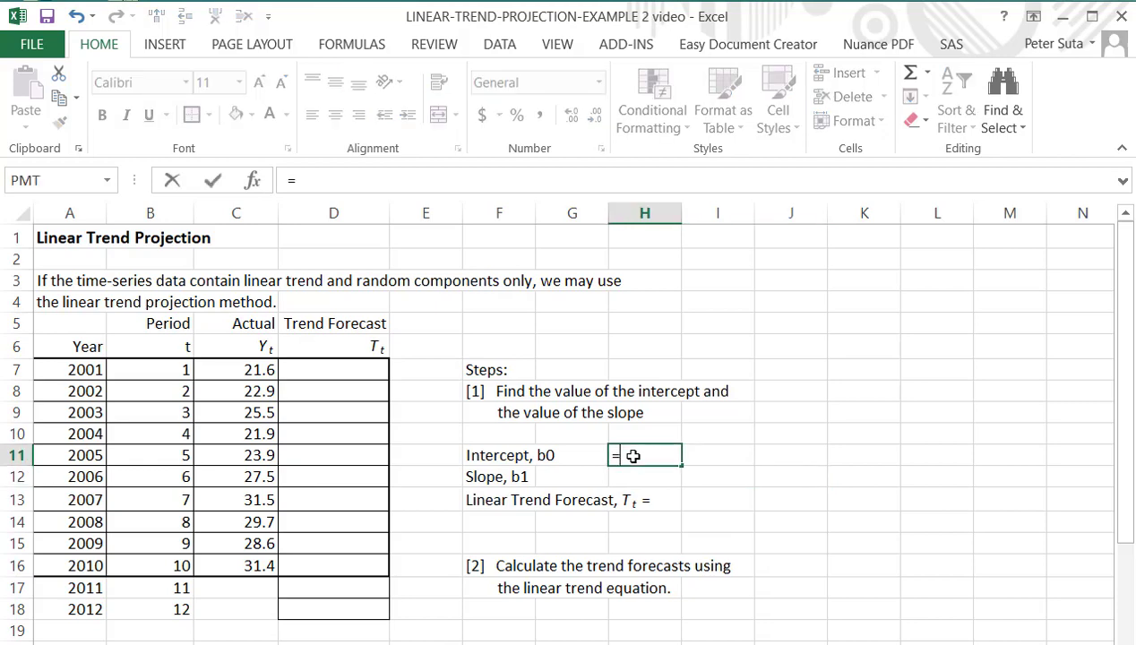
type("INTER")
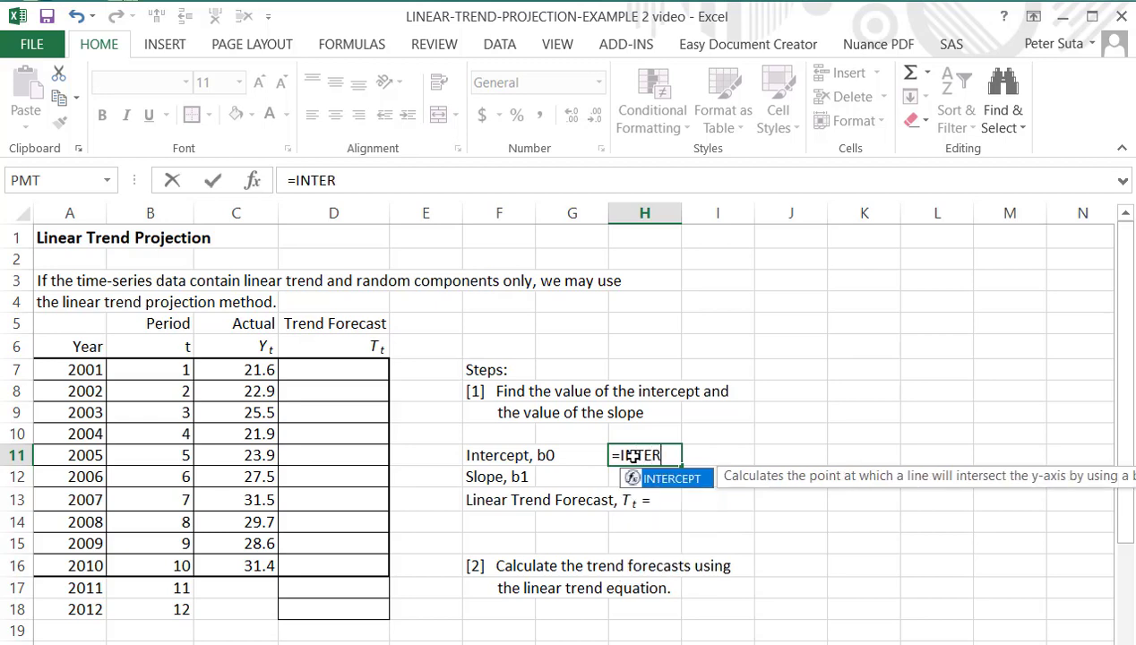
type("CEPT(")
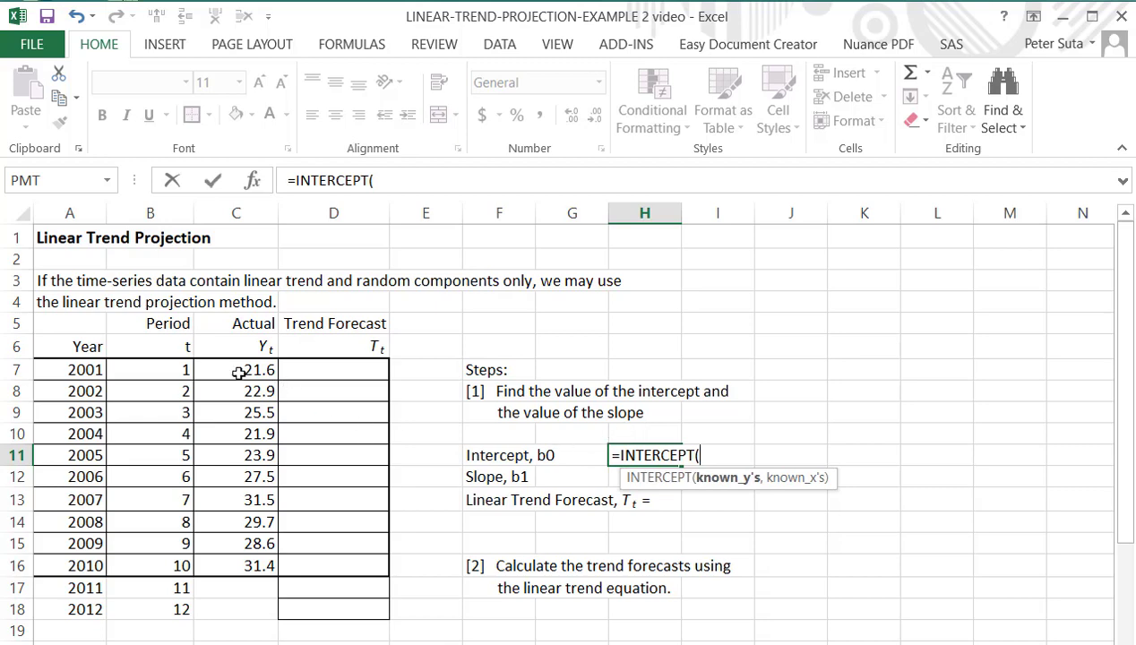
left_click_drag(239, 371, 244, 565)
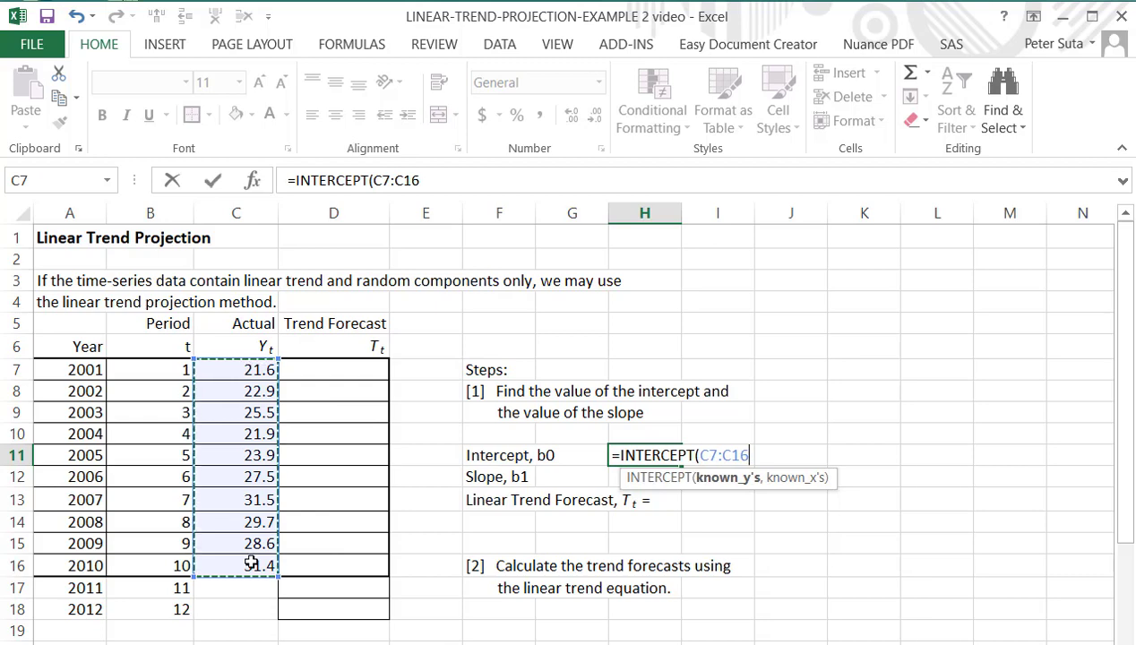
type(",")
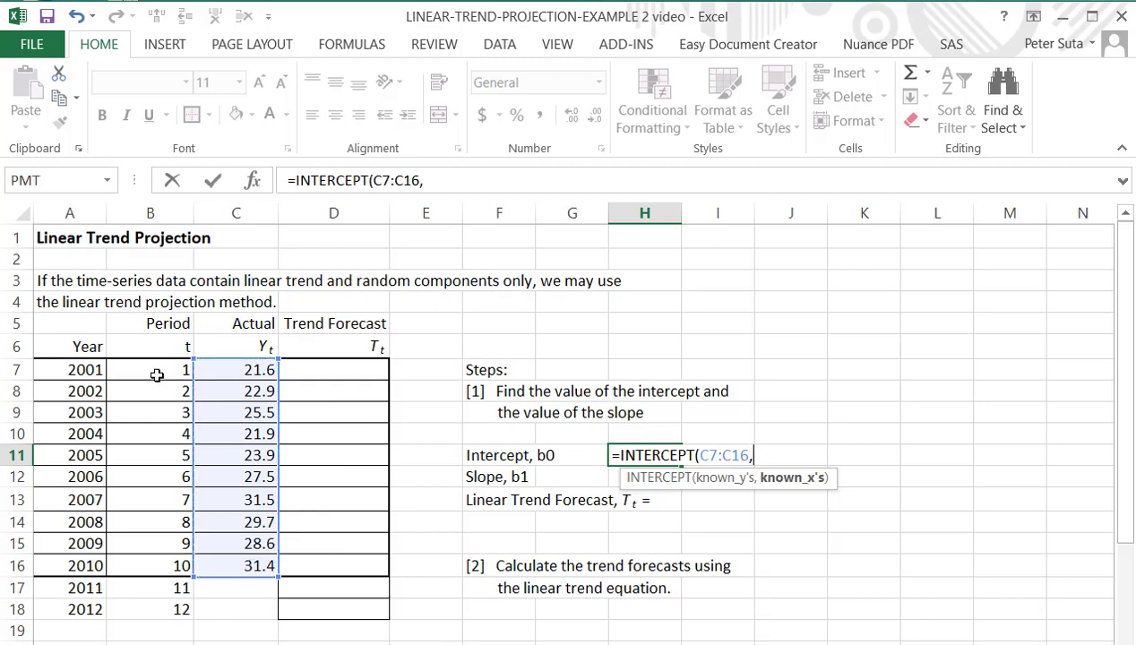
left_click_drag(156, 369, 155, 555)
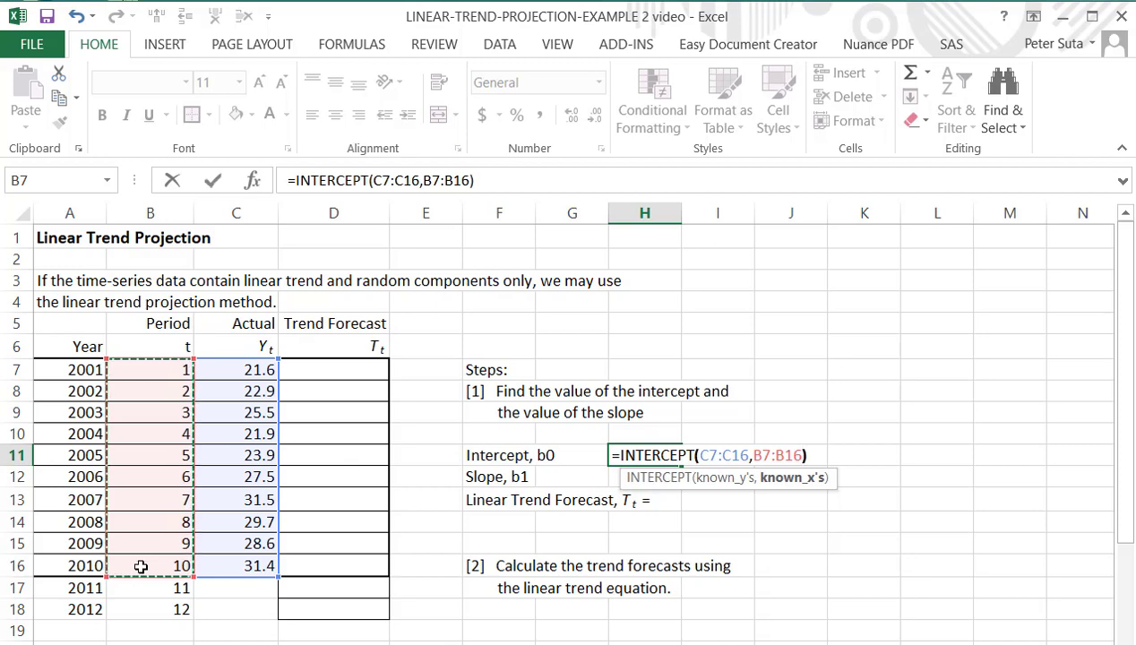
type(")")
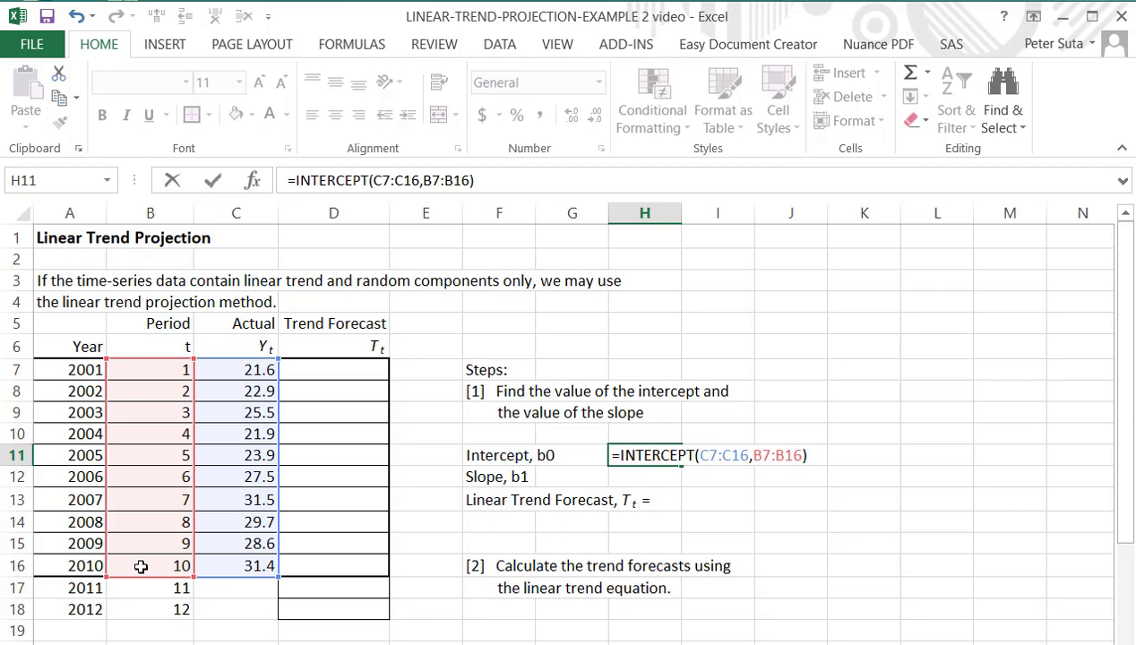
key("Return")
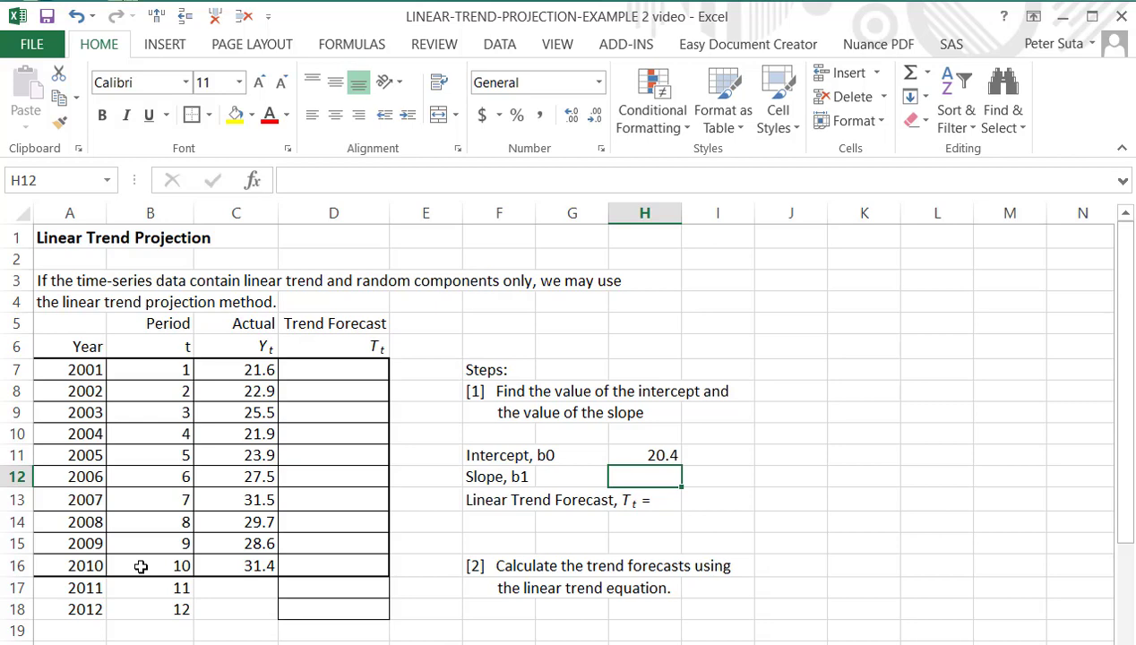
Calculate the slope in H12 with =SLOPE(C7:C16,B7:B16), using the Actual and Period values.
type("=")
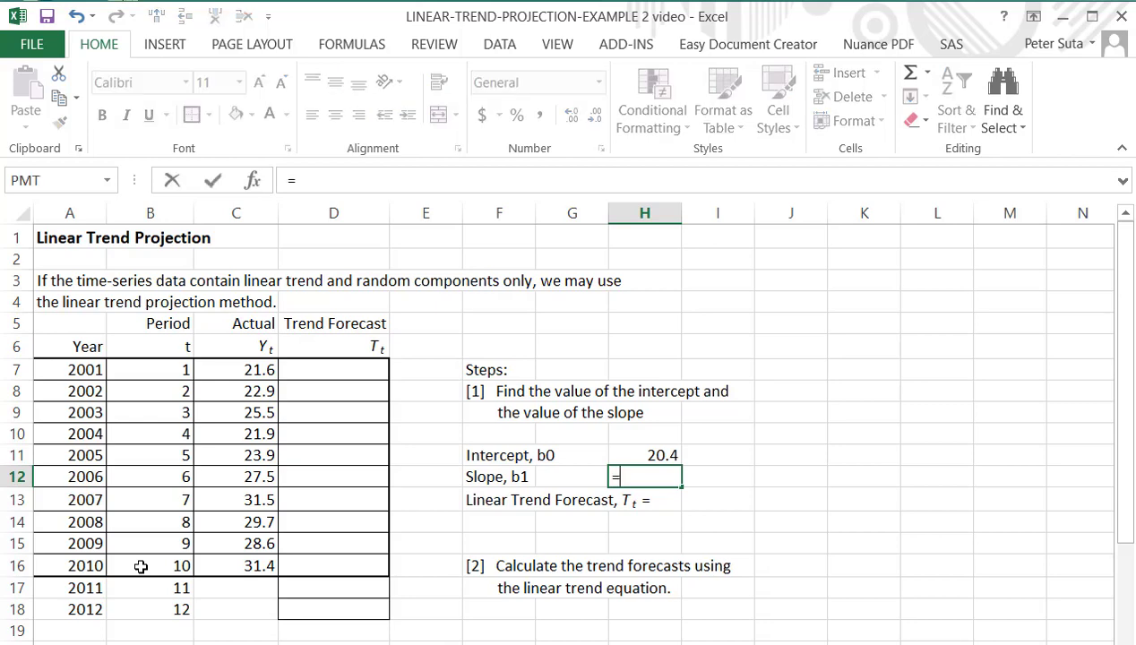
type("SLOP")
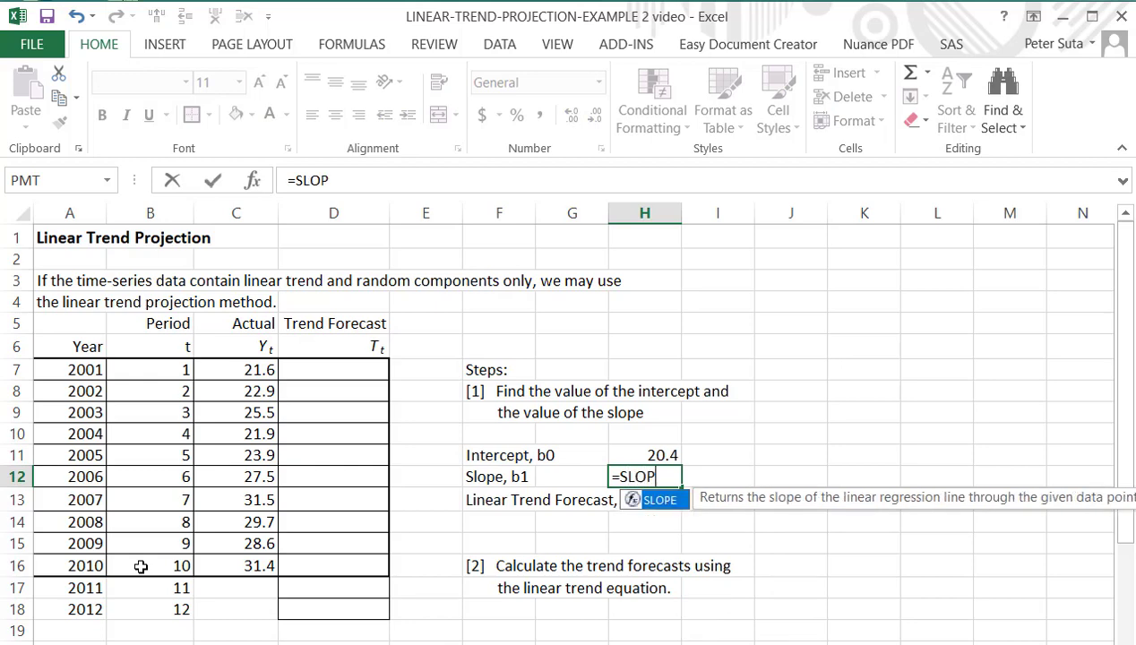
type("E(")
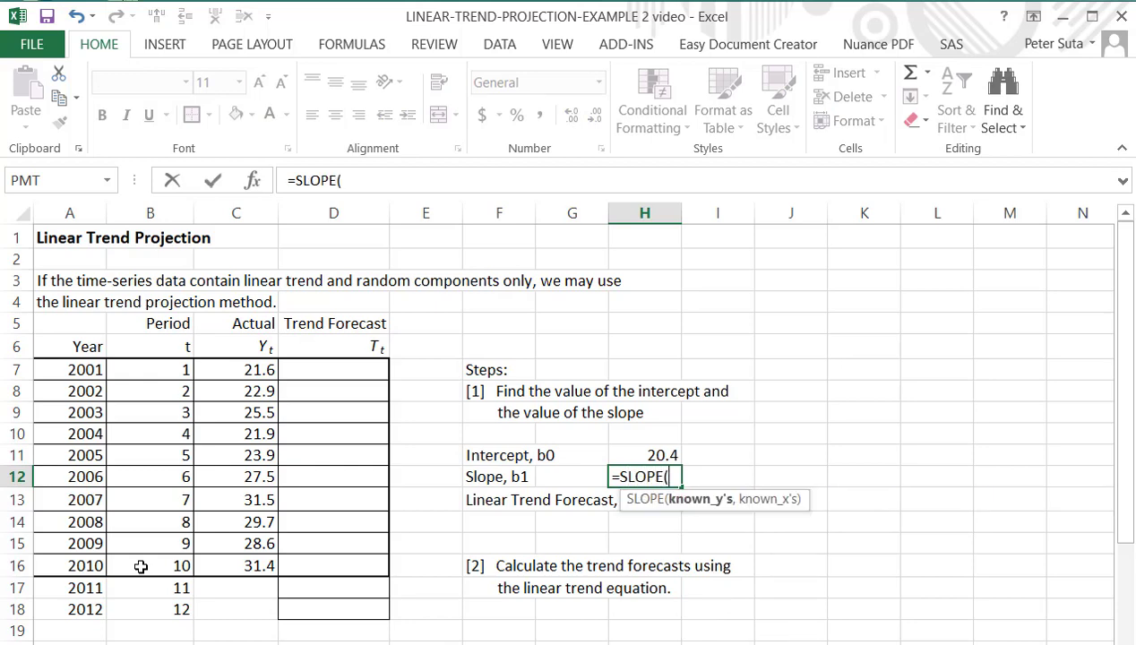
left_click_drag(234, 370, 247, 563)
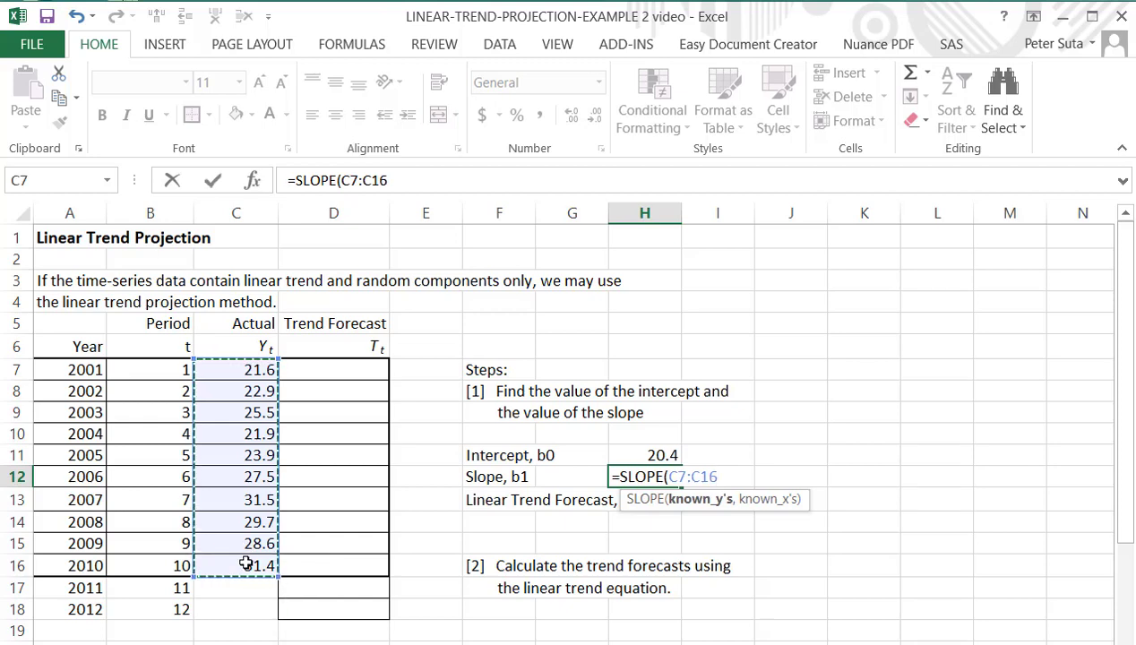
type(",")
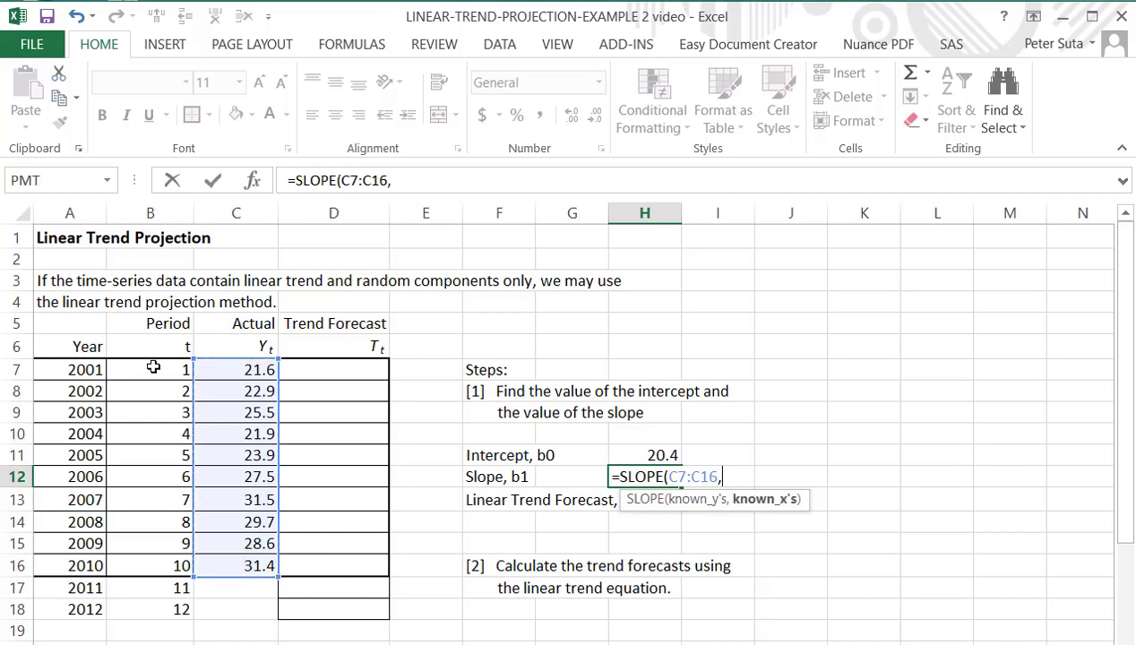
left_click_drag(155, 368, 176, 563)
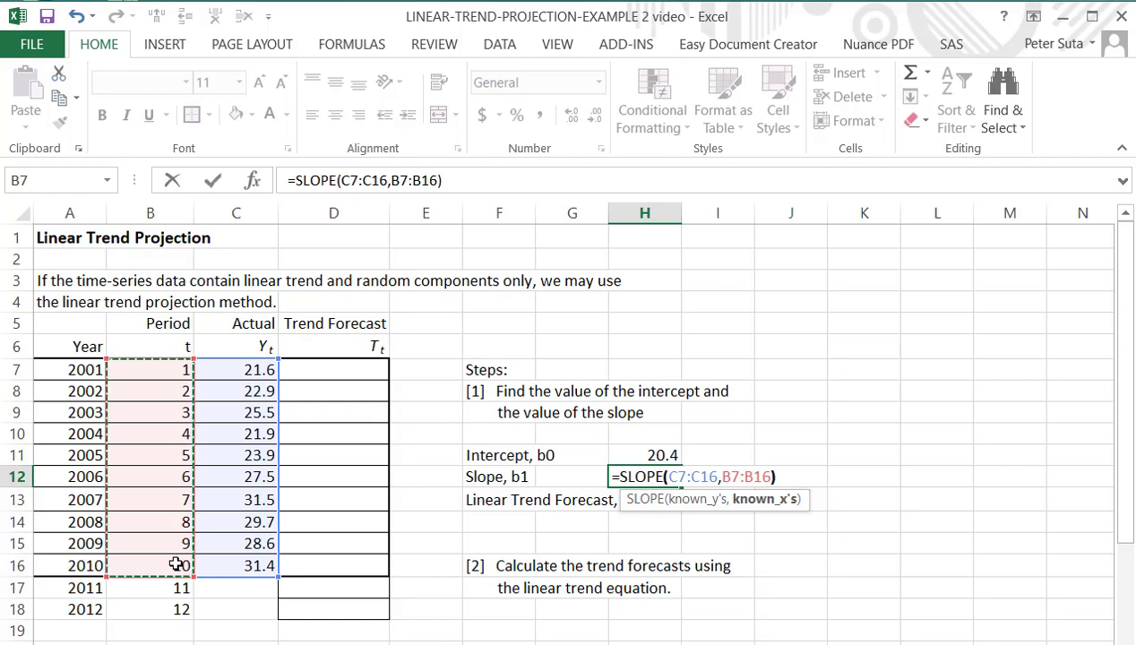
type(")")
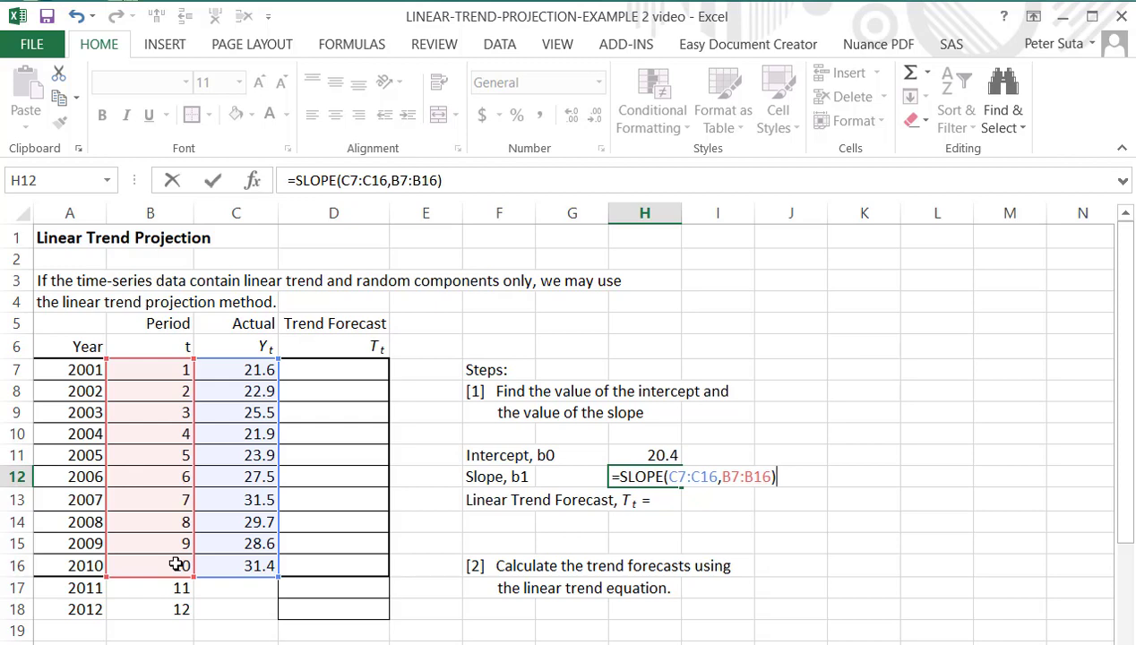
key("Return")
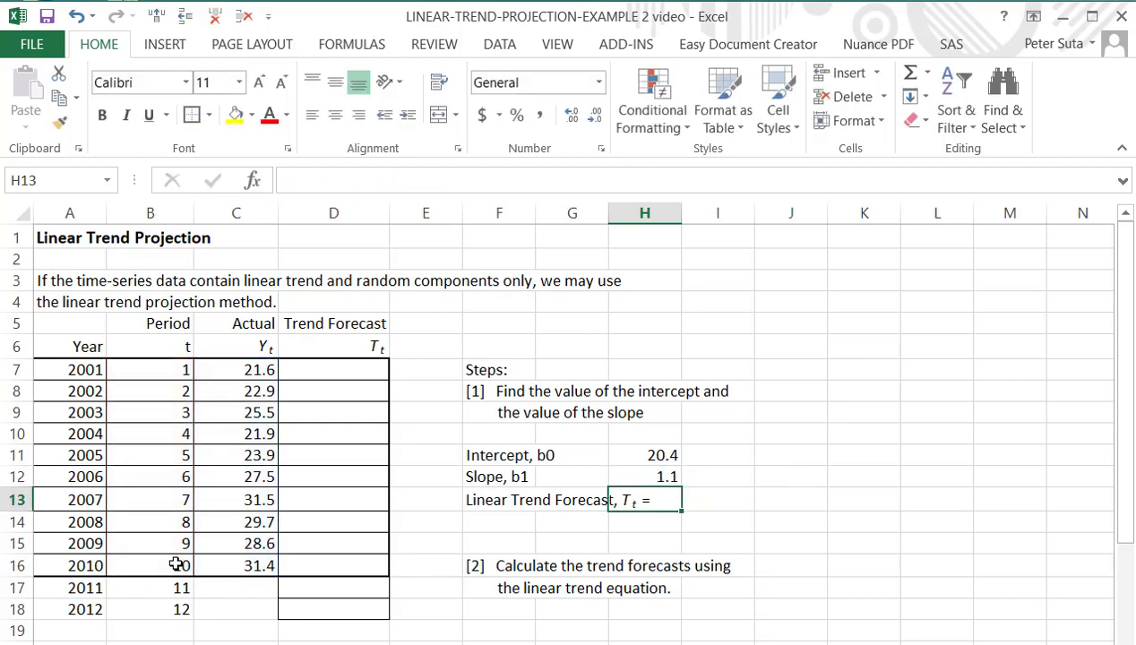
Complete the Linear Trend Forecast label in F13 by appending the equation "20.4 + 1.1(t)" after the equals sign.
left_click(497, 505)
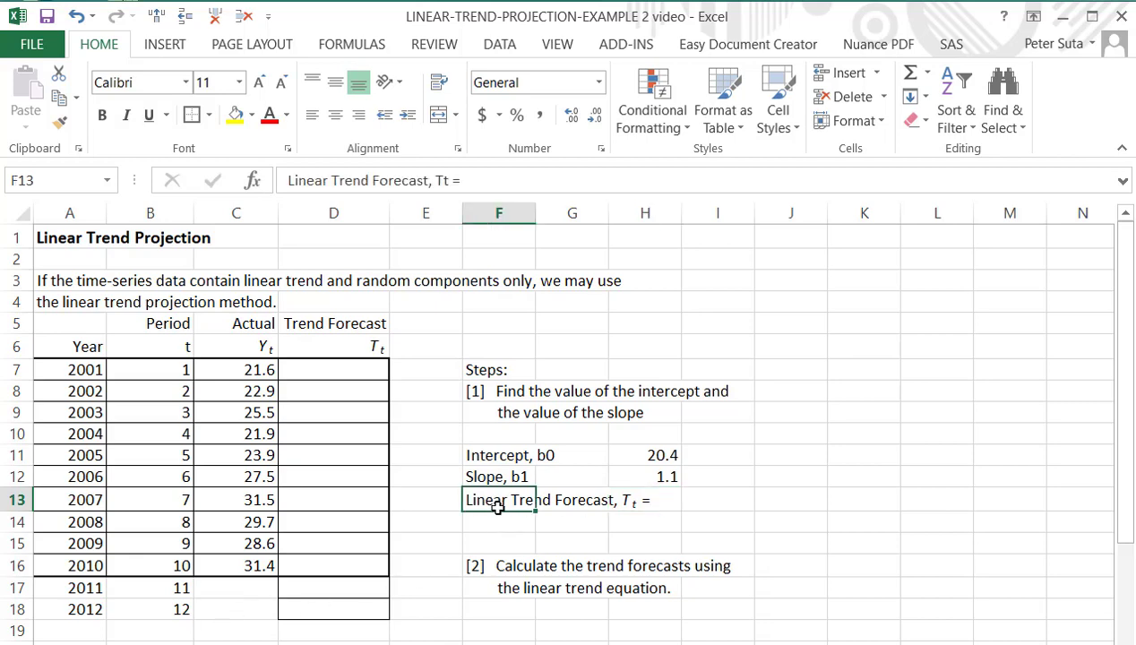
left_click(510, 181)
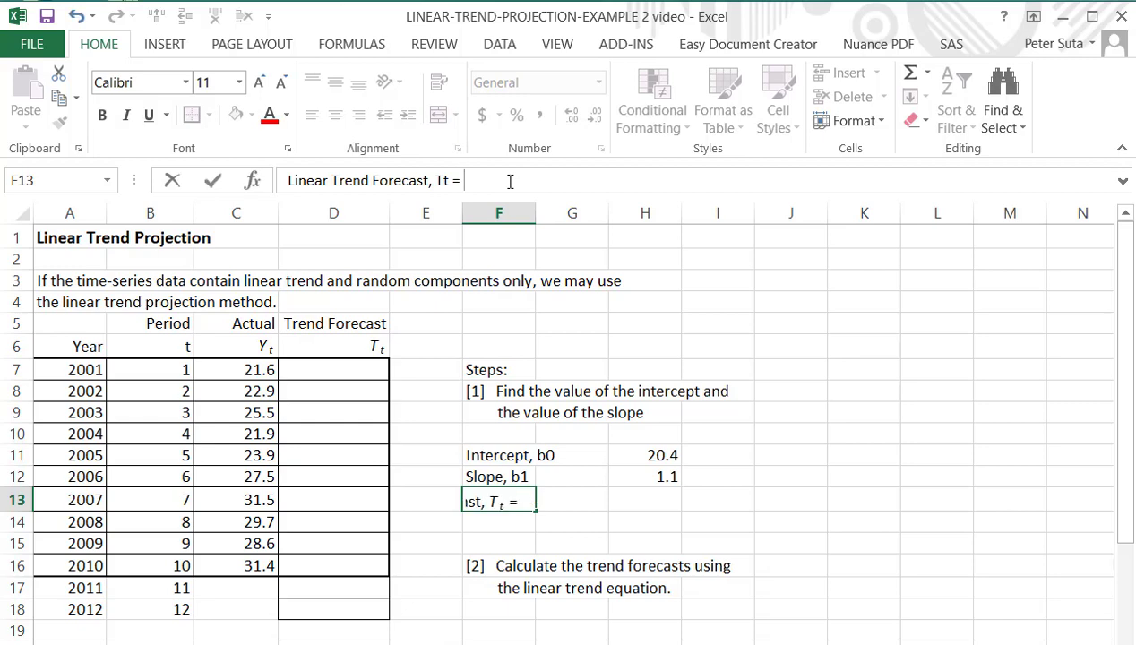
type("20.4 ")
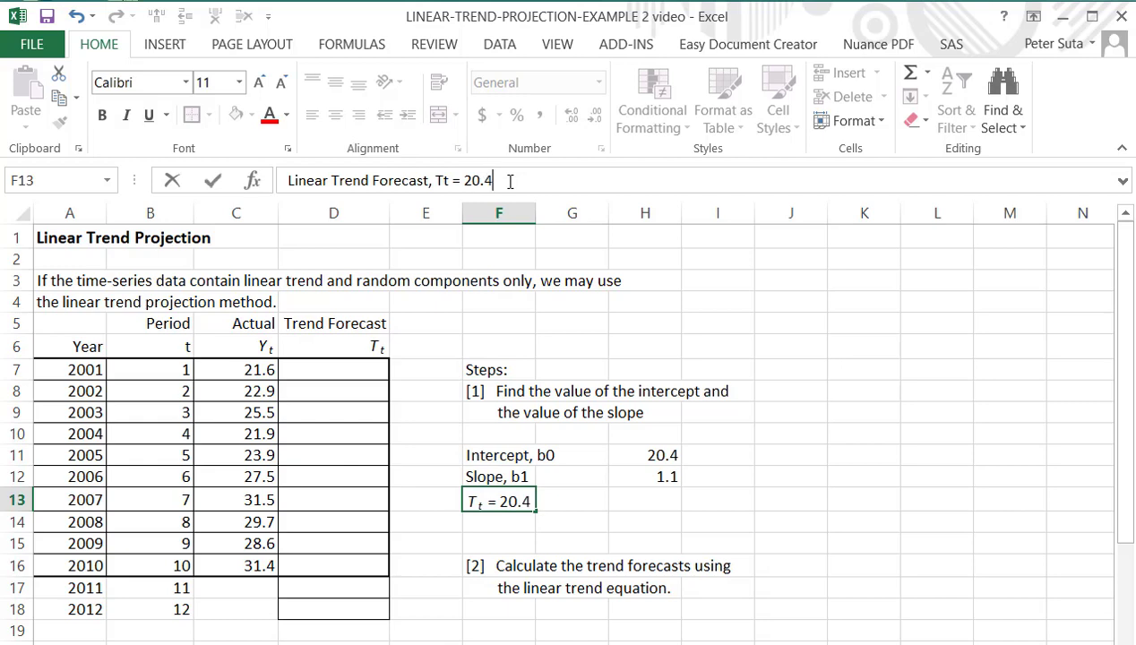
type("+ ")
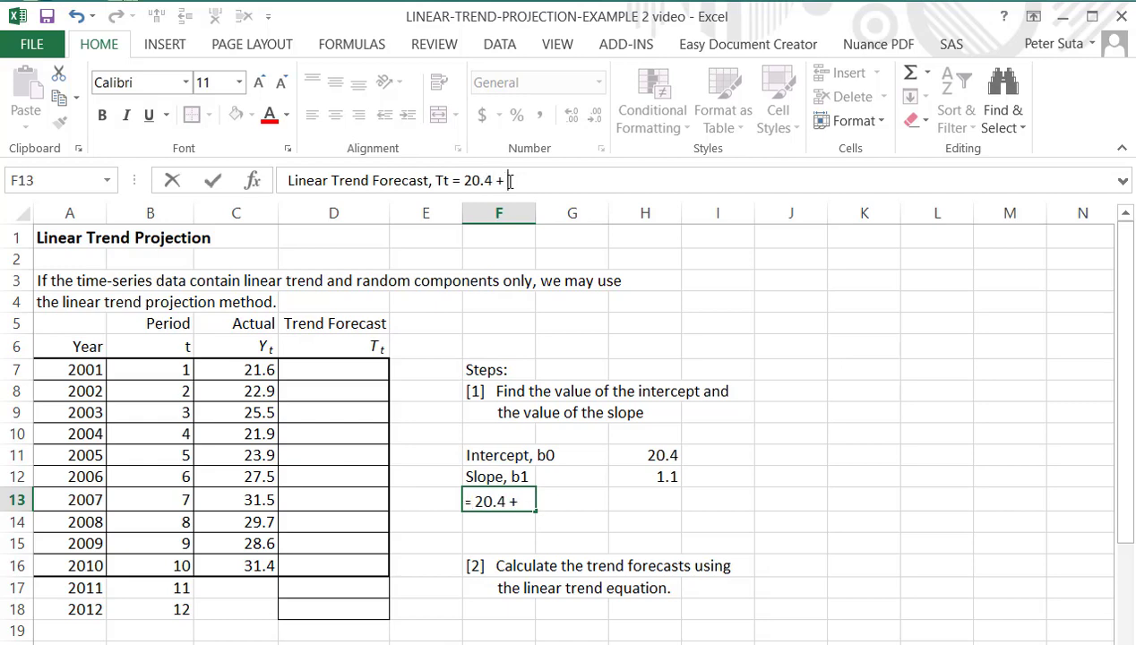
type("1.1(")
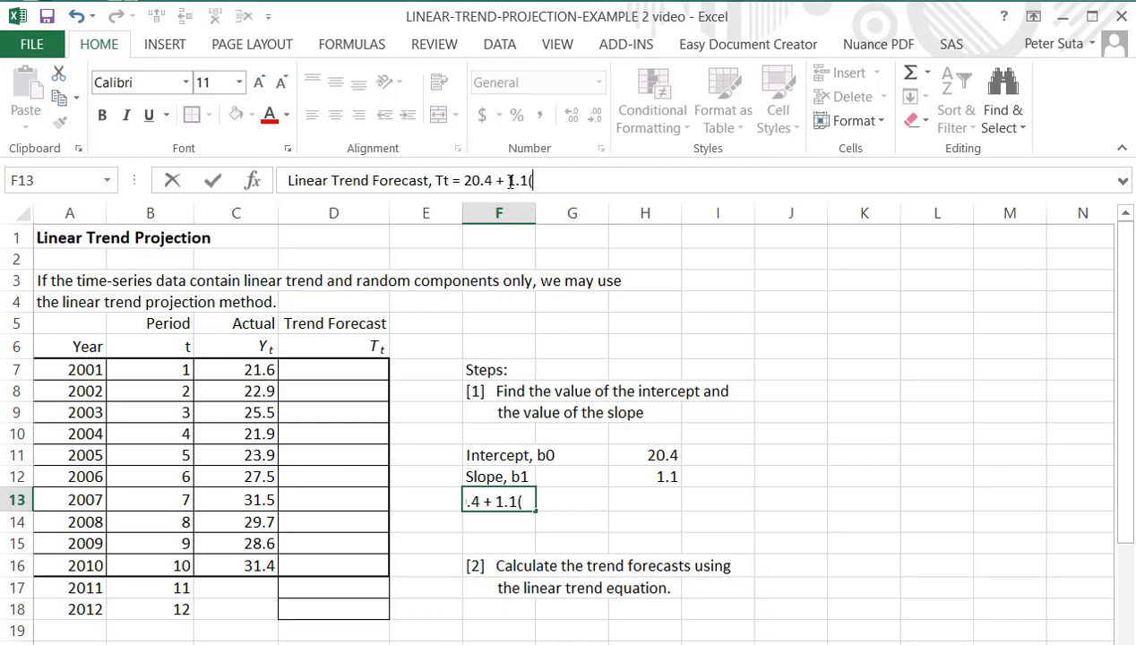
type("t)")
key("Return")
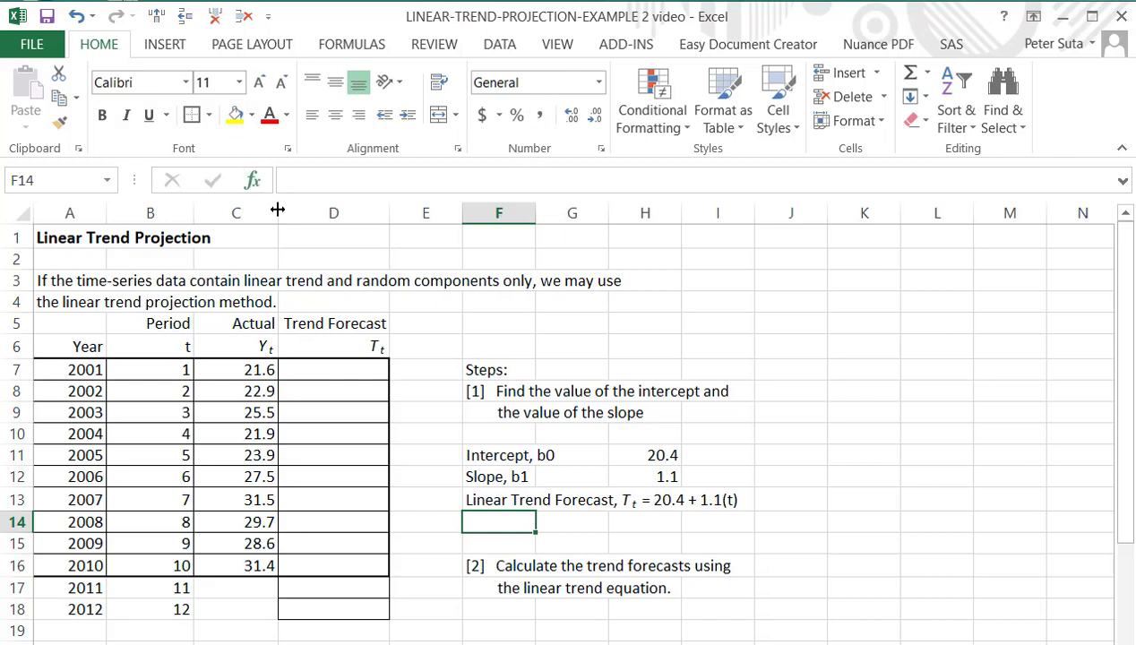
Enter the 2001 trend forecast in D7 as =$H$11+$H$12*B7, with absolute references to the intercept and slope.
left_click(327, 374)
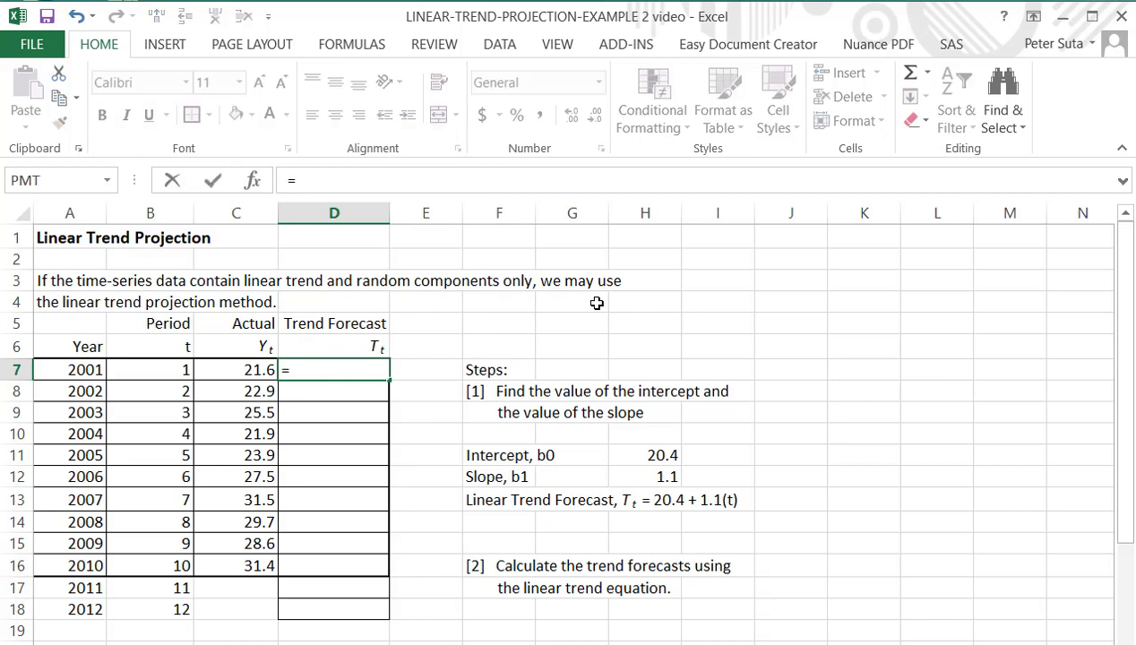
left_click(632, 455)
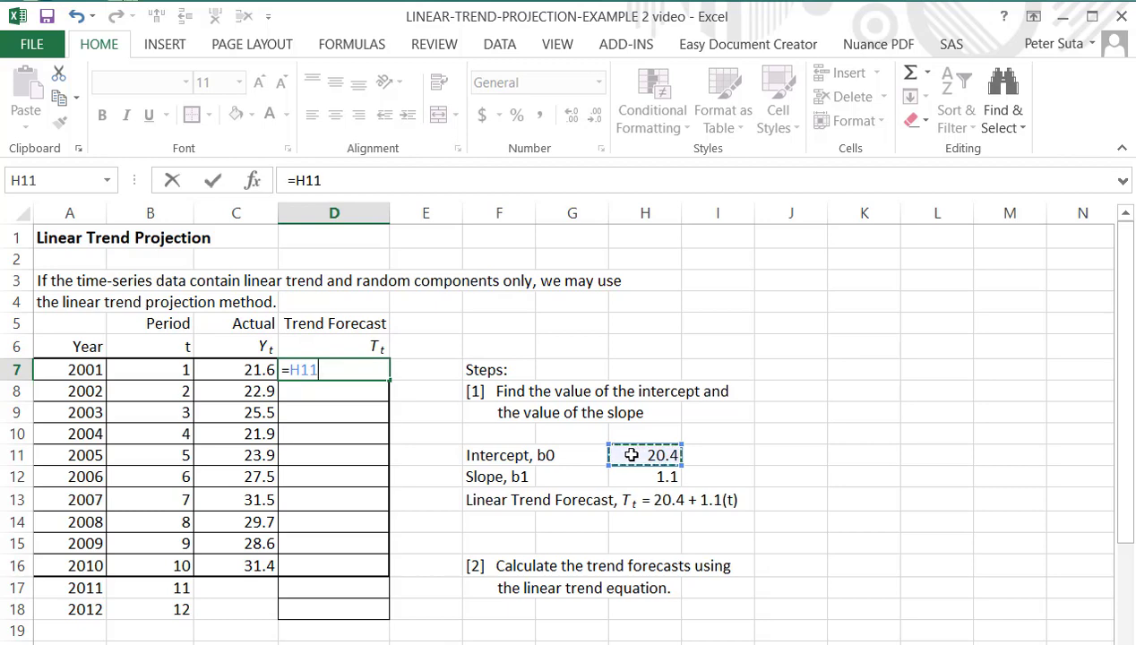
key("F4")
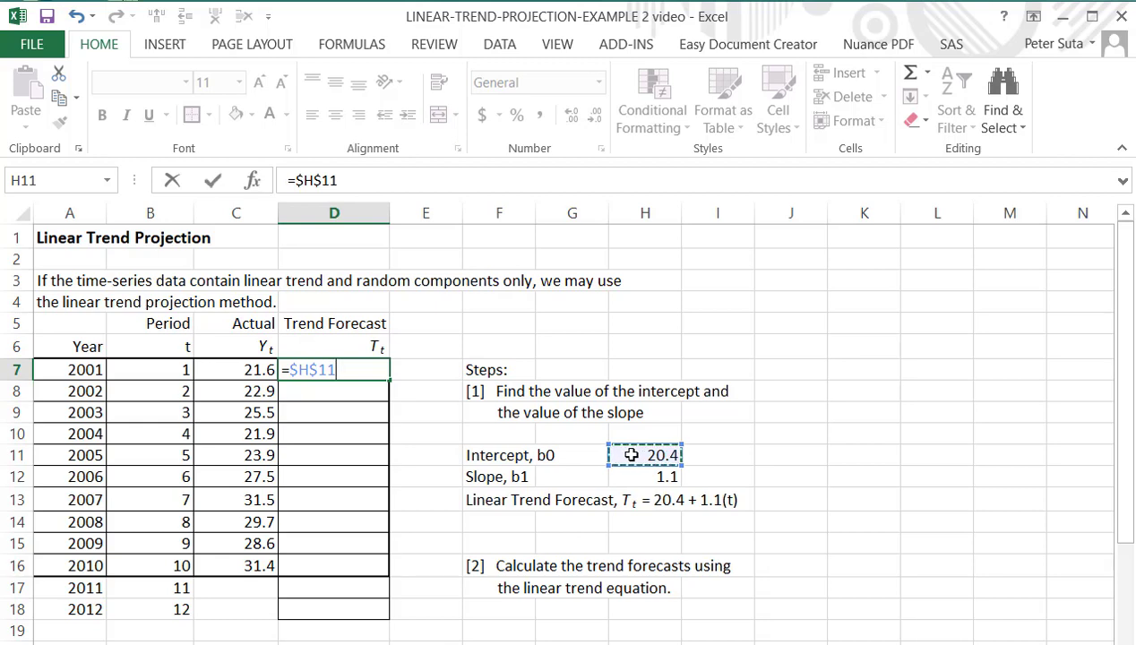
type("+")
left_click(635, 479)
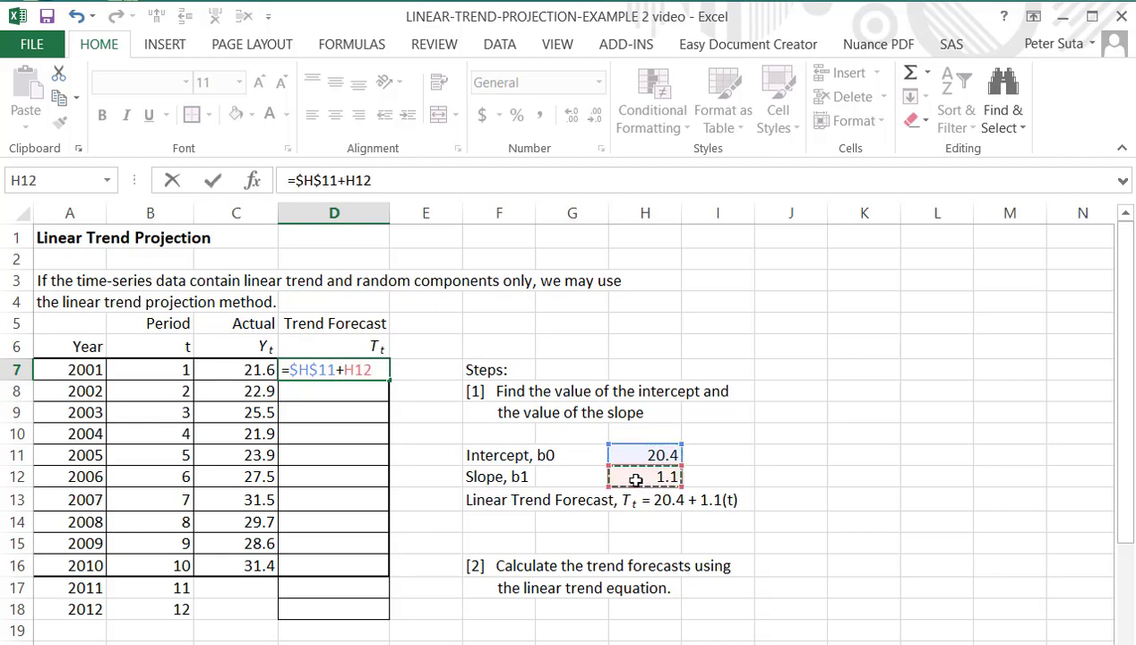
key("F4")
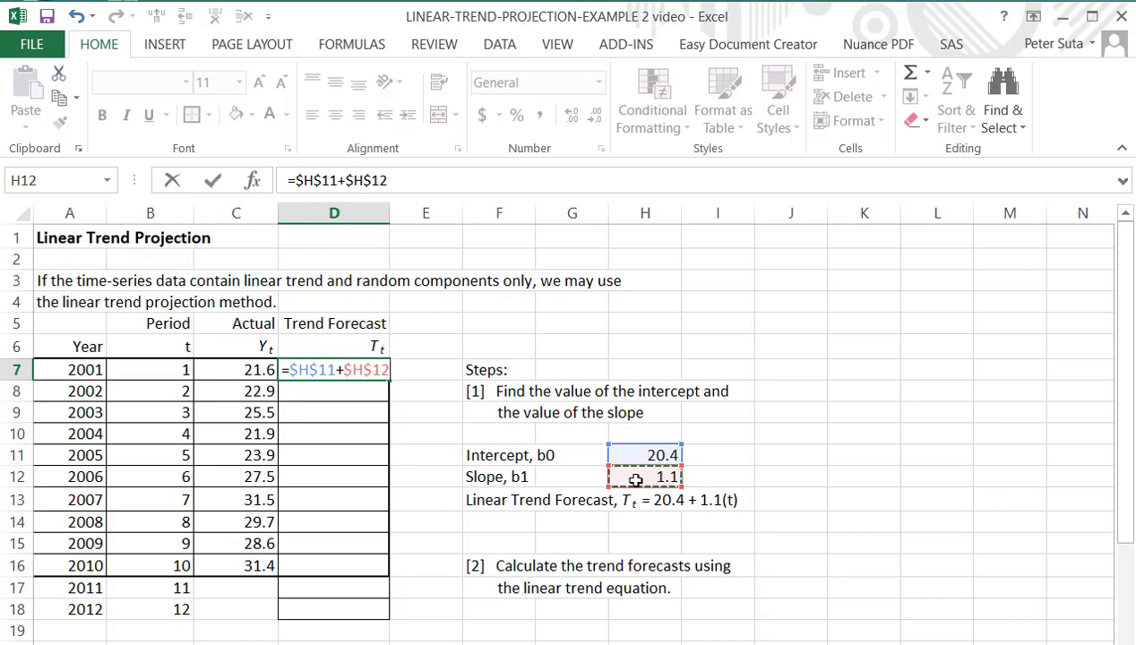
type("*")
left_click(158, 372)
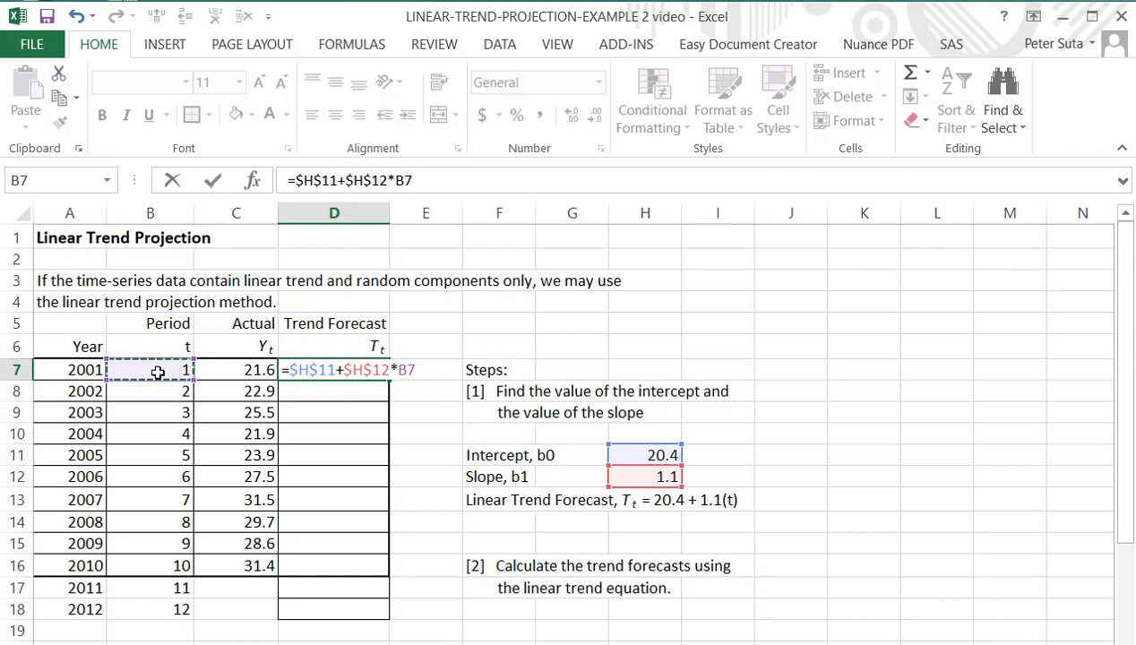
key("Return")
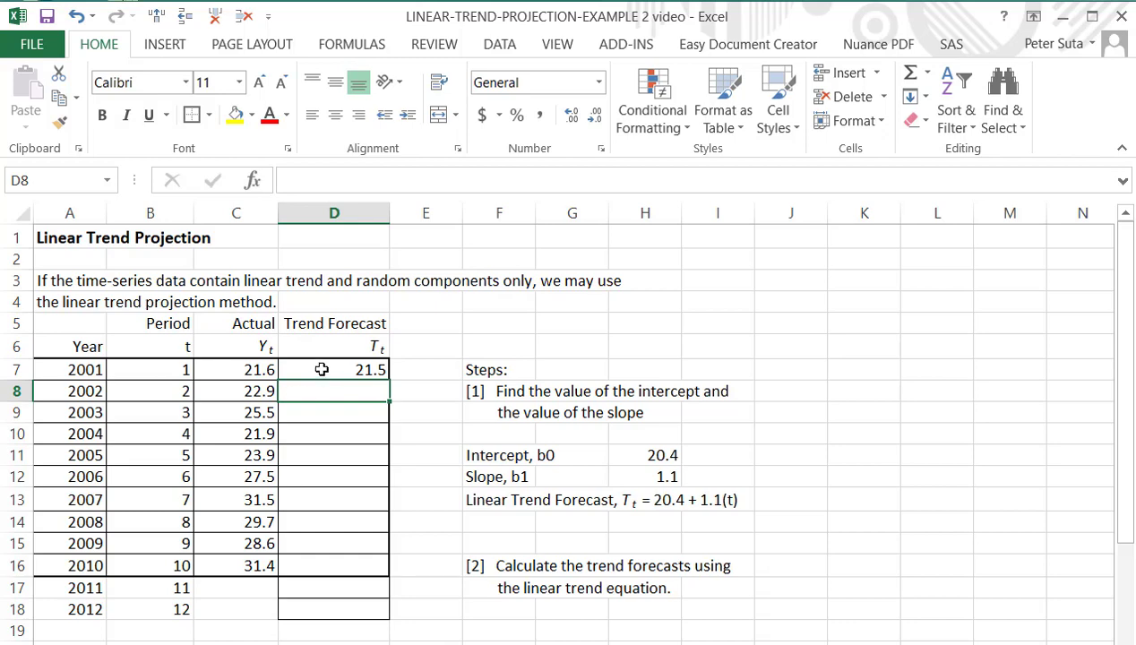
Fill the trend forecast formula from D7 down to D18 and apply All Borders to that range.
left_click(379, 373)
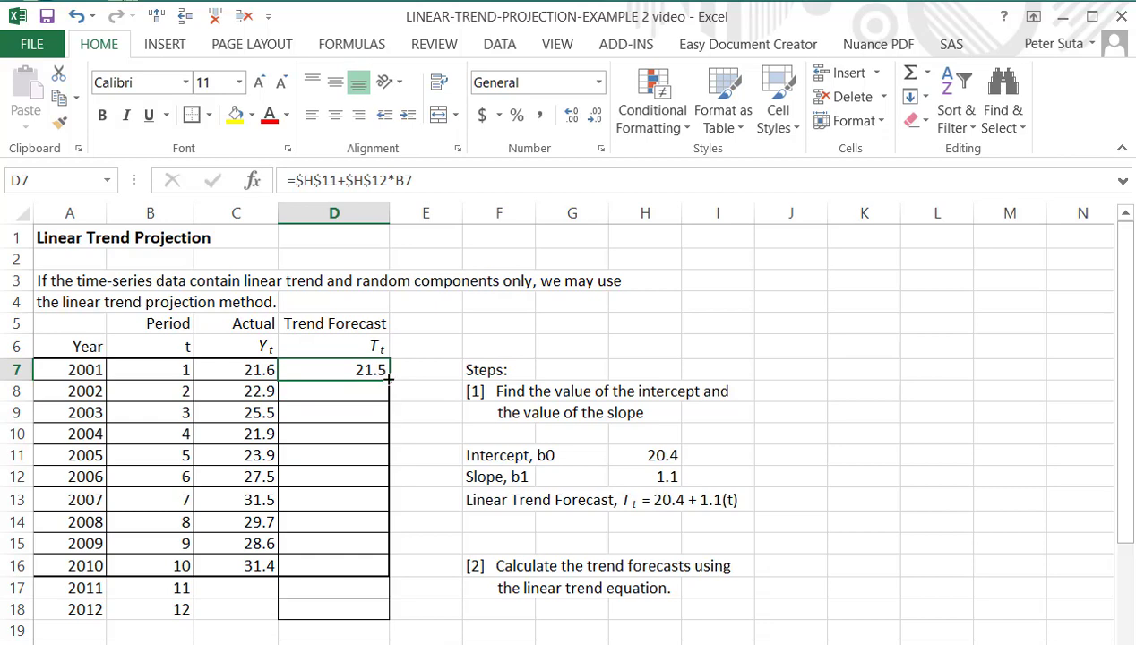
left_click_drag(390, 379, 363, 615)
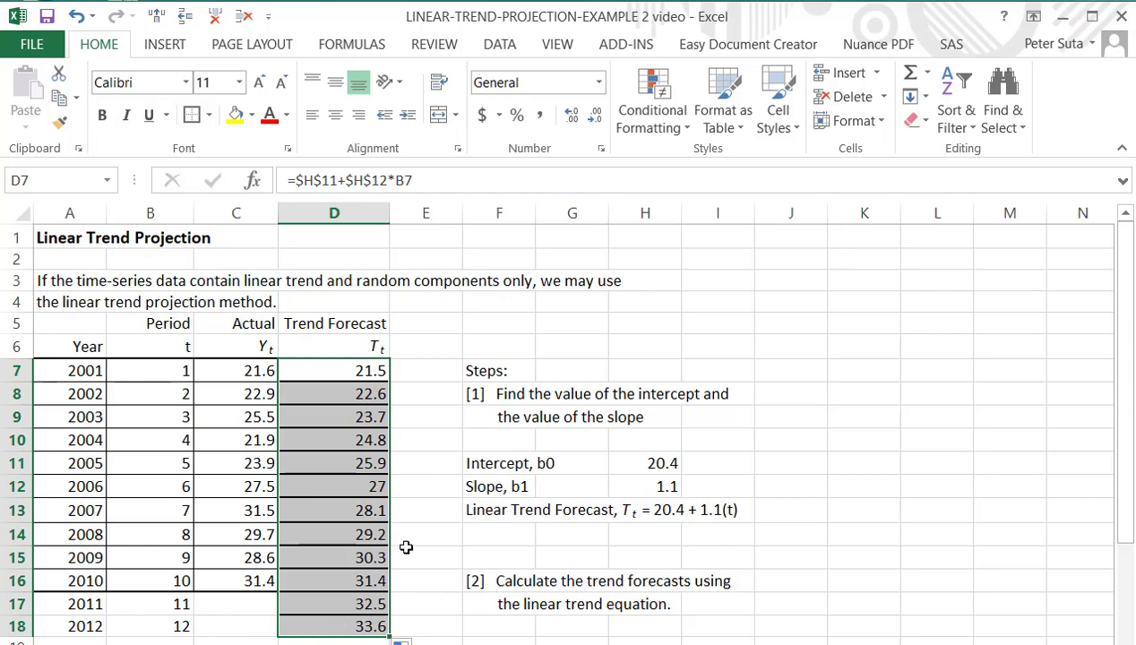
left_click(209, 115)
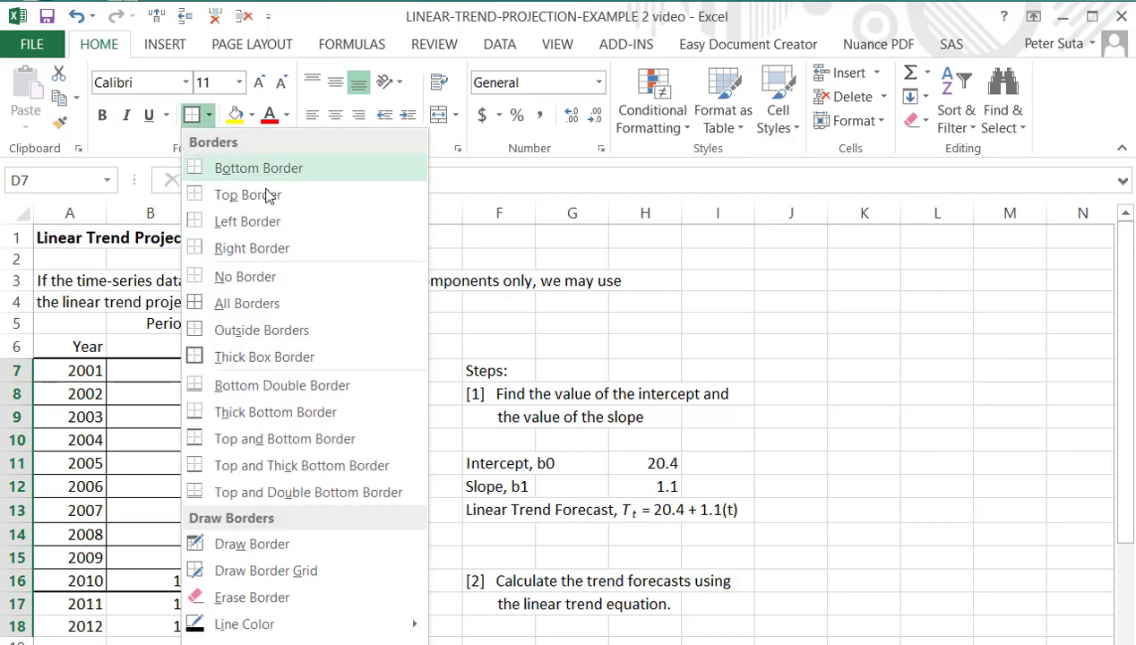
left_click(264, 304)
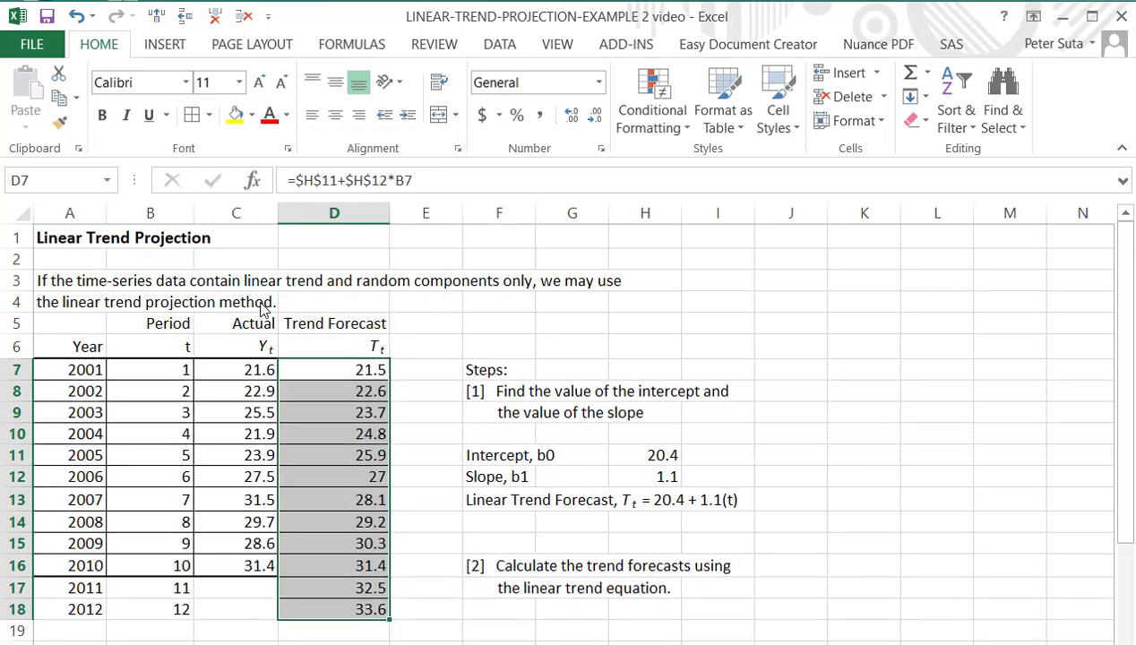
left_click(444, 605)
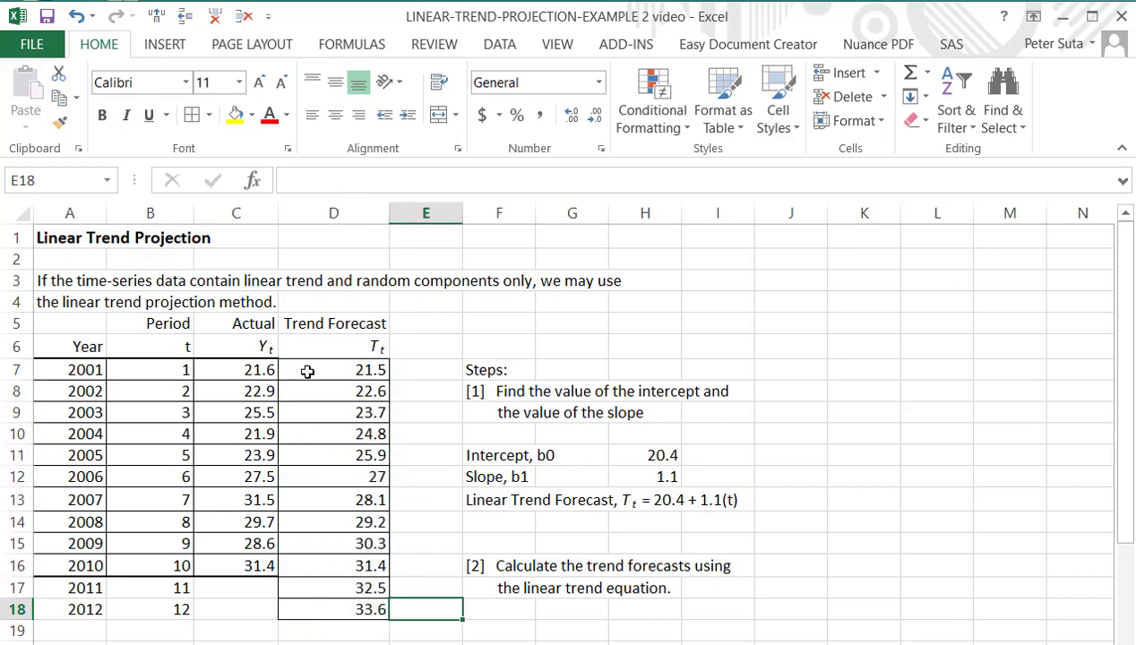
Apply a Thick Box Border around the 2001–2010 data block, A7:D16.
left_click(60, 366)
left_click(363, 557, "ctrl")
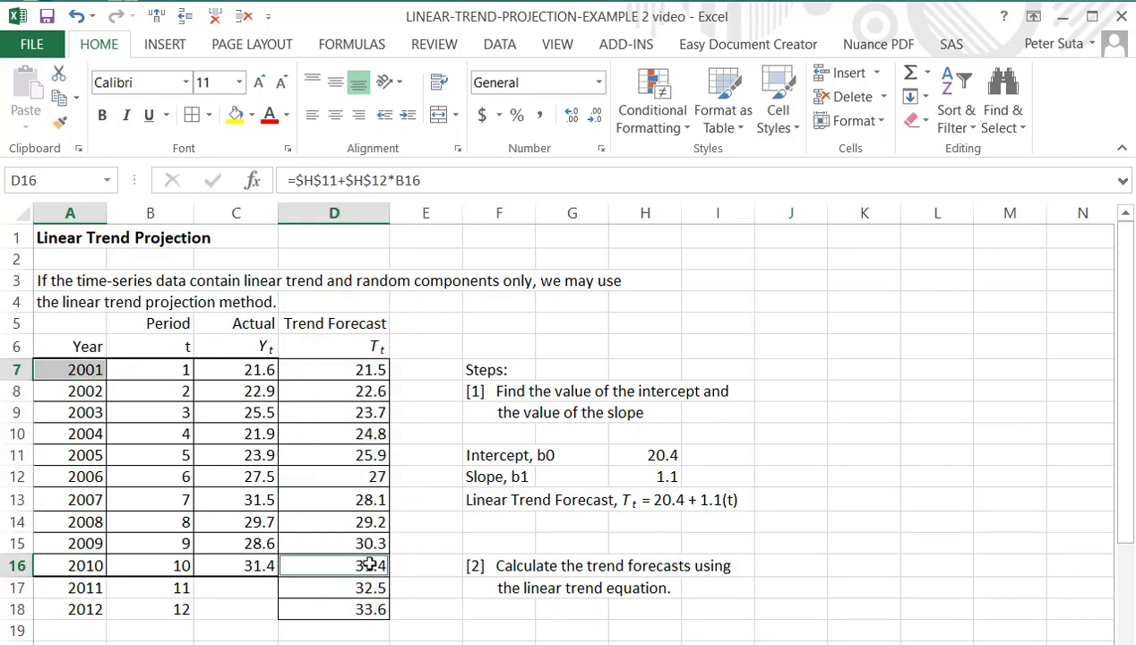
left_click(68, 369)
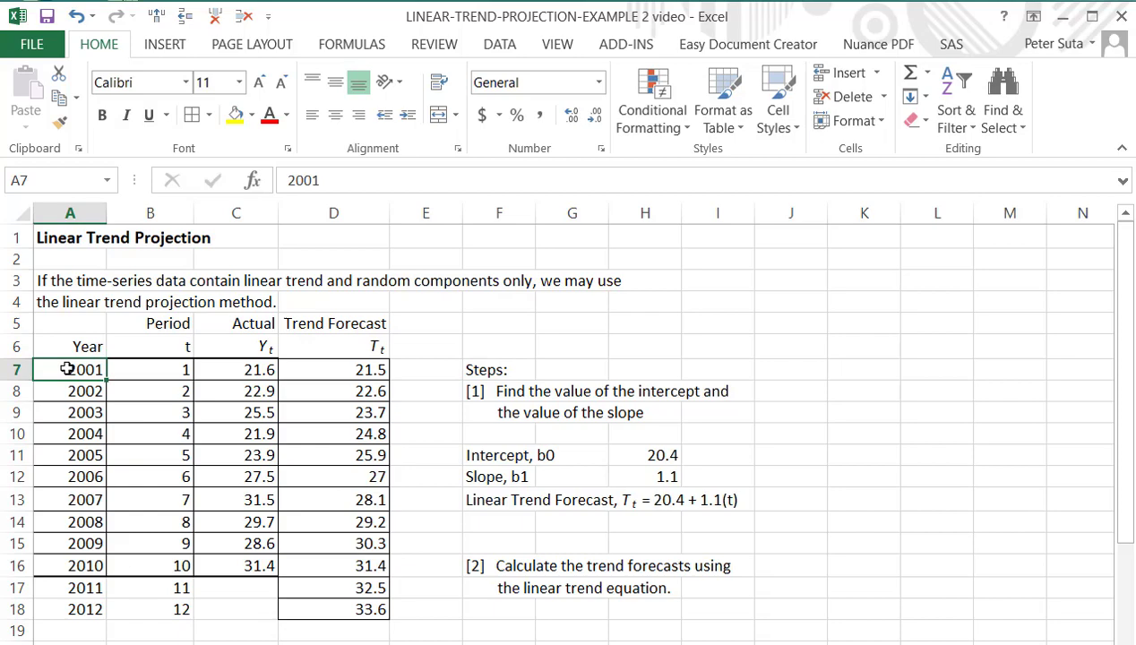
left_click(375, 563, "shift")
left_click(208, 115)
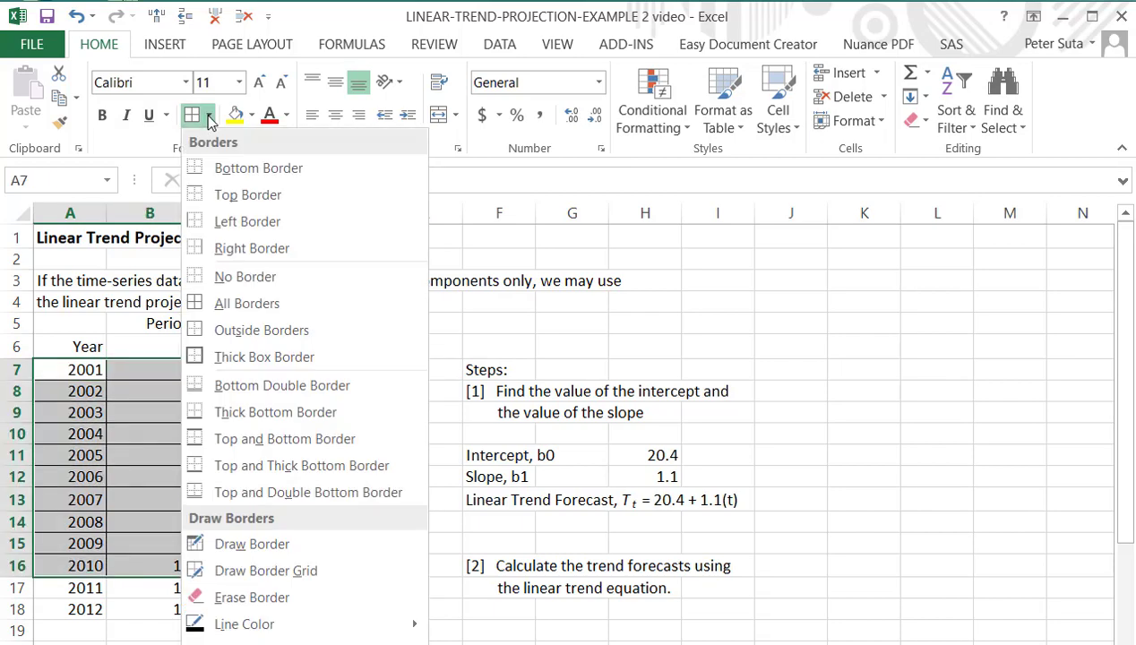
left_click(265, 358)
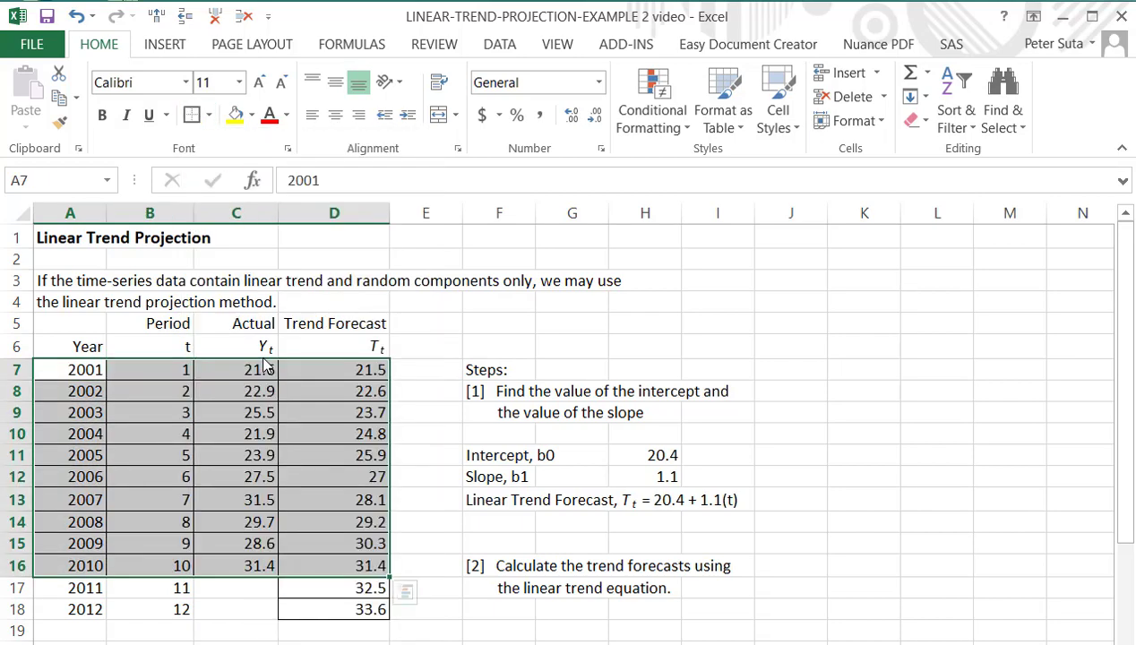
left_click(858, 442)
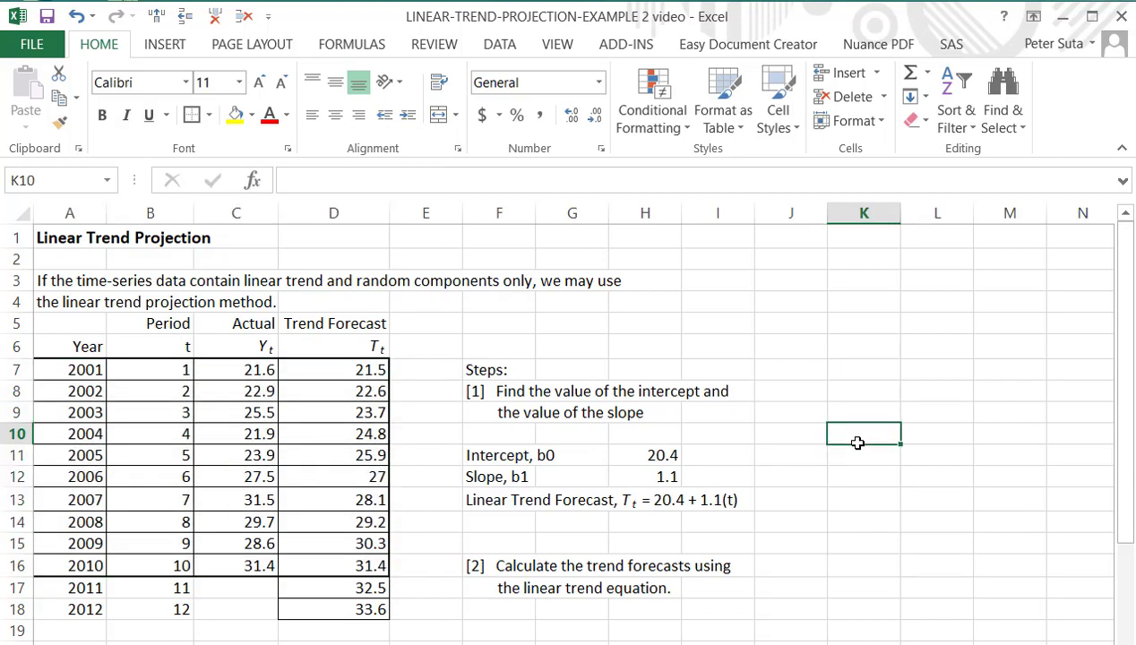